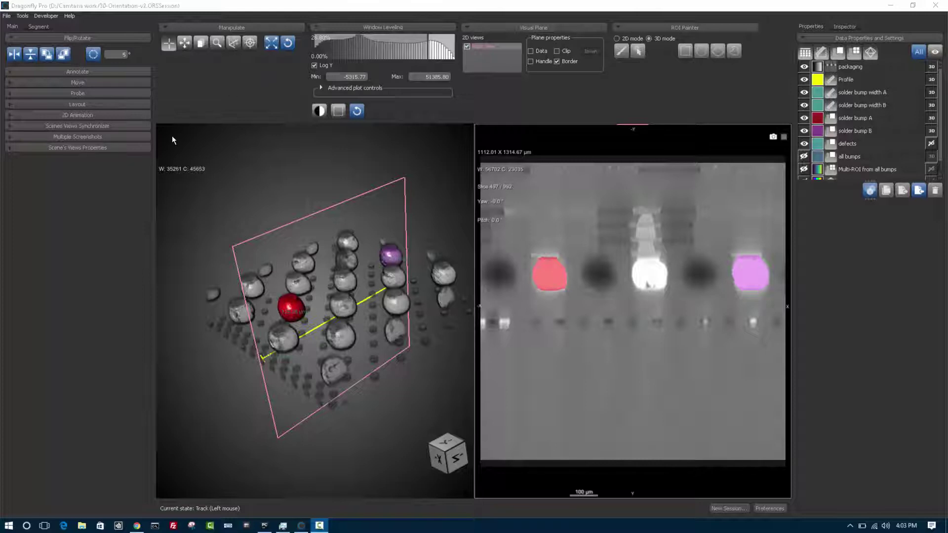
# - Briefly expand and collapse the Scene View Properties, Multiple Screenshots and layout option panels
pyautogui.click(63, 147)
pyautogui.click(63, 148)
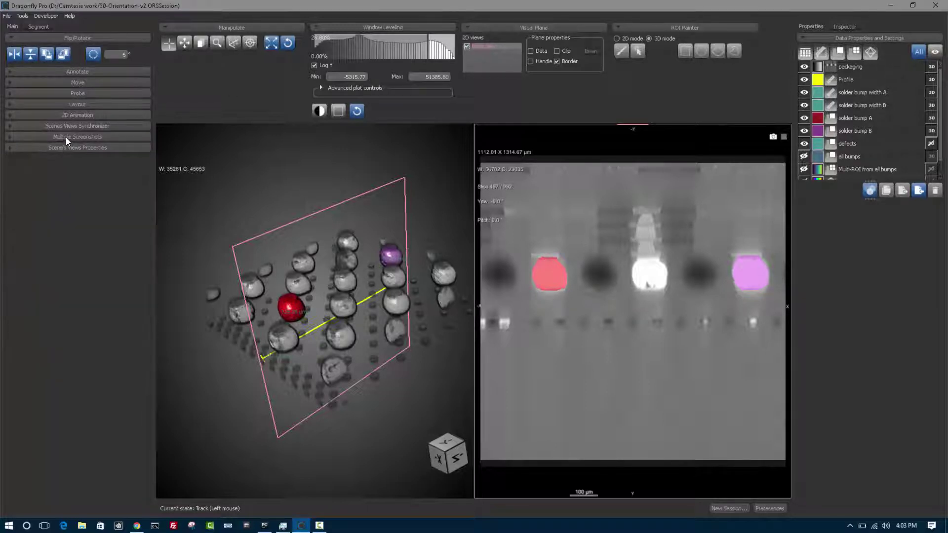
pyautogui.click(66, 137)
pyautogui.click(67, 138)
pyautogui.click(86, 105)
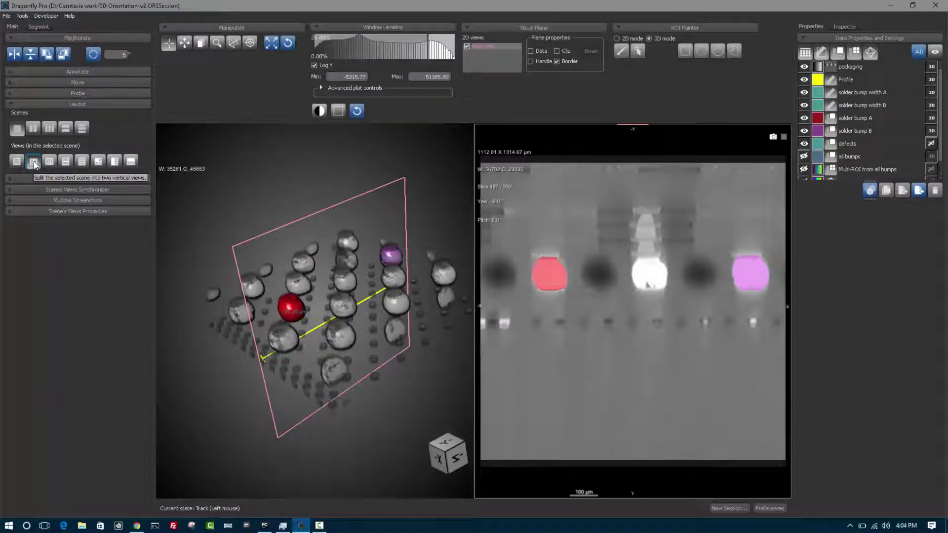
pyautogui.click(97, 106)
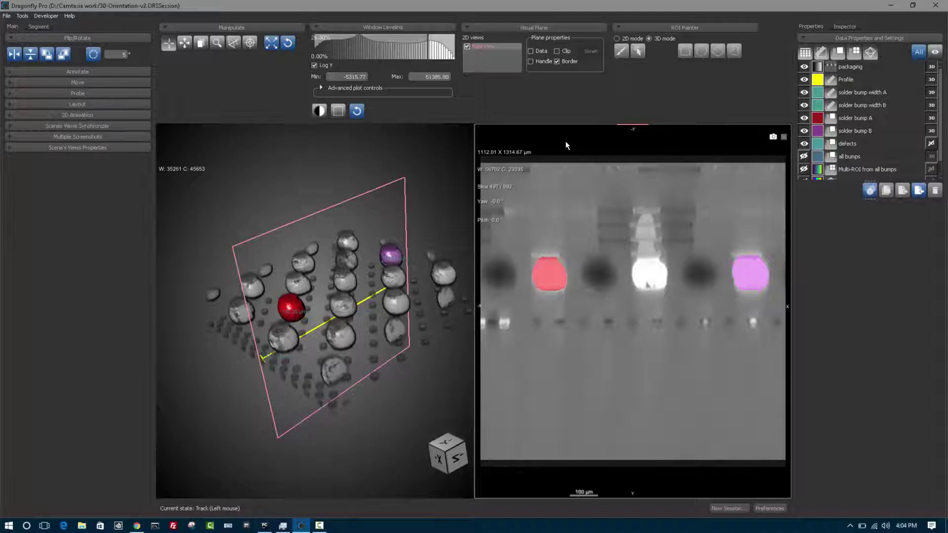
# - Select solder bump width A, move the selection down to defects, then back to width A
pyautogui.click(873, 89)
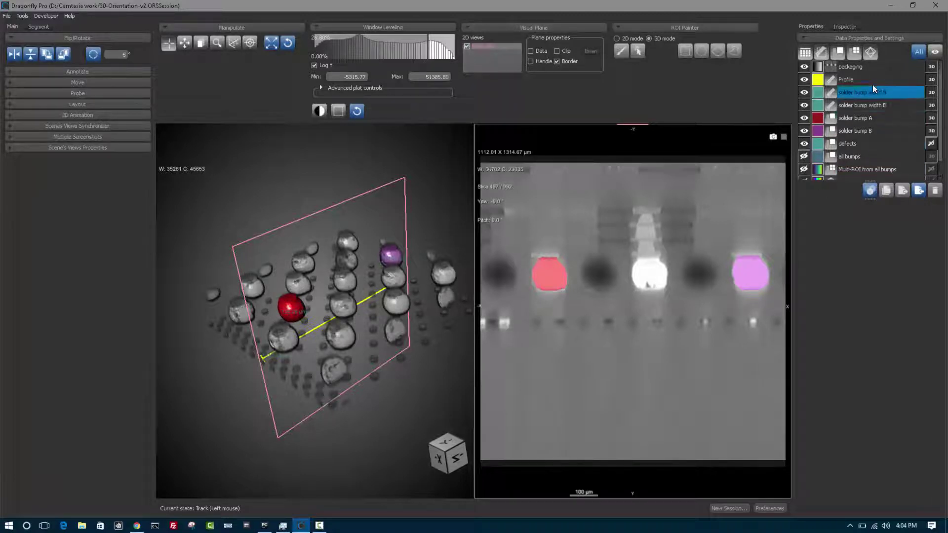
pyautogui.moveTo(870, 97); pyautogui.dragTo(868, 141)
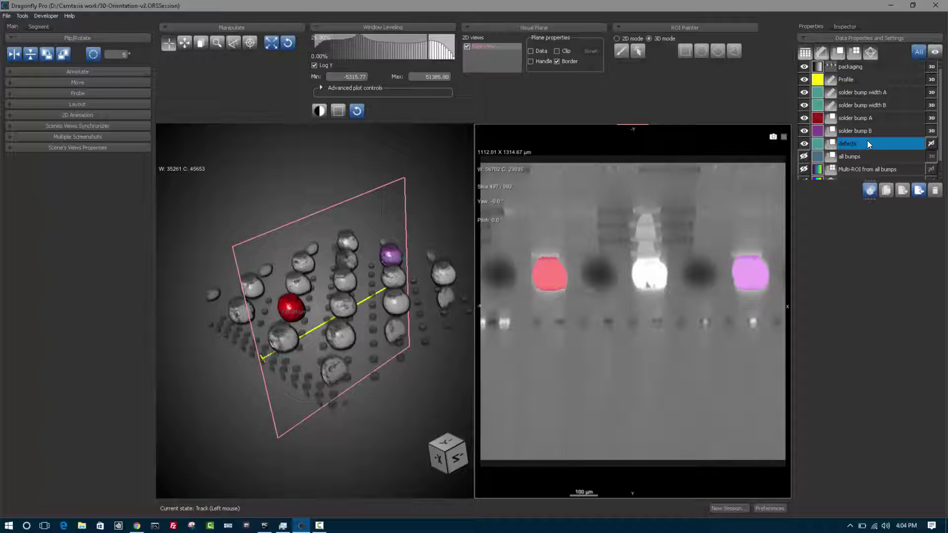
pyautogui.moveTo(868, 141); pyautogui.dragTo(860, 91)
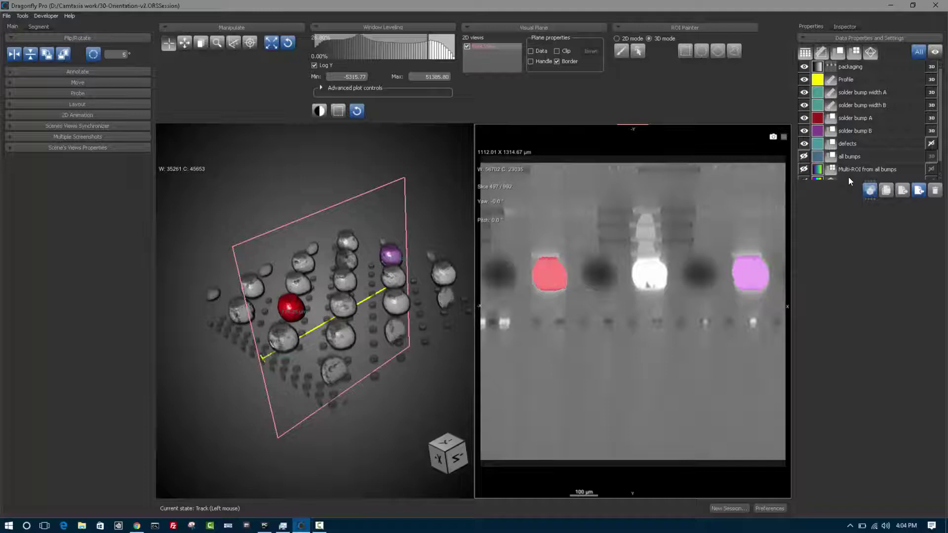
pyautogui.click(849, 80)
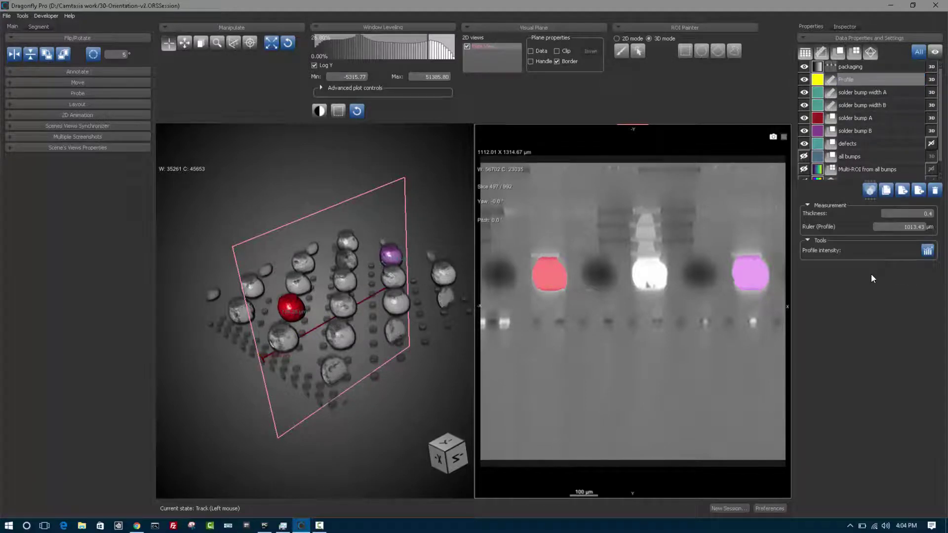
pyautogui.click(927, 251)
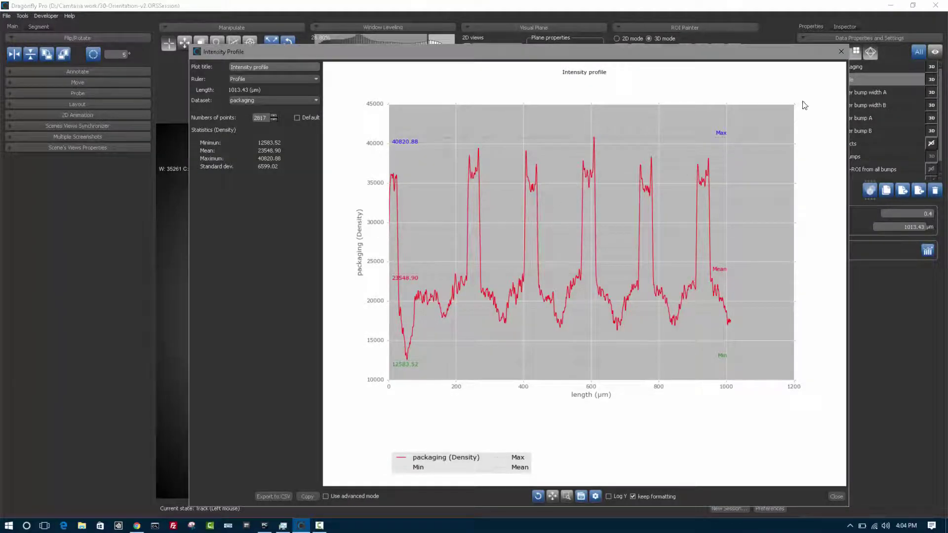
pyautogui.click(841, 53)
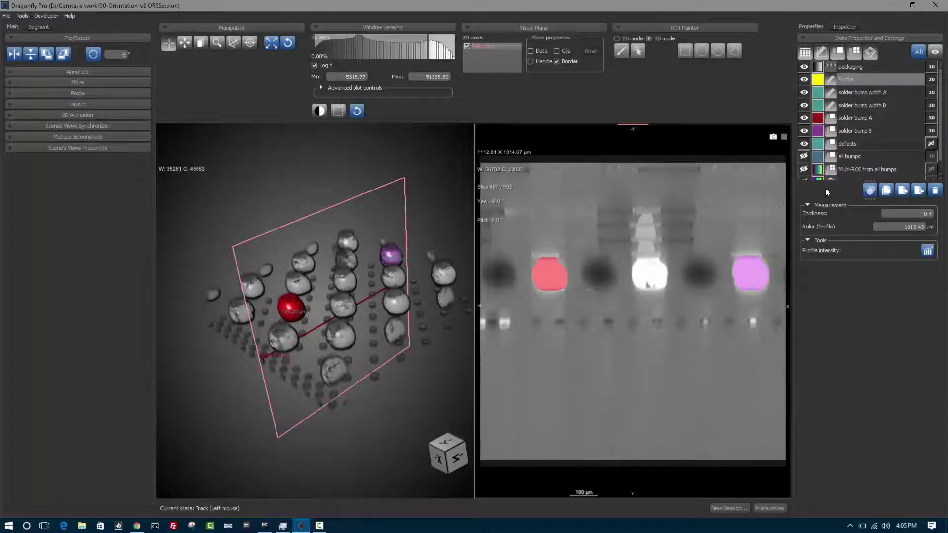
# - Try each object filter, then list only the packaging dataset with its measurements
pyautogui.click(806, 55)
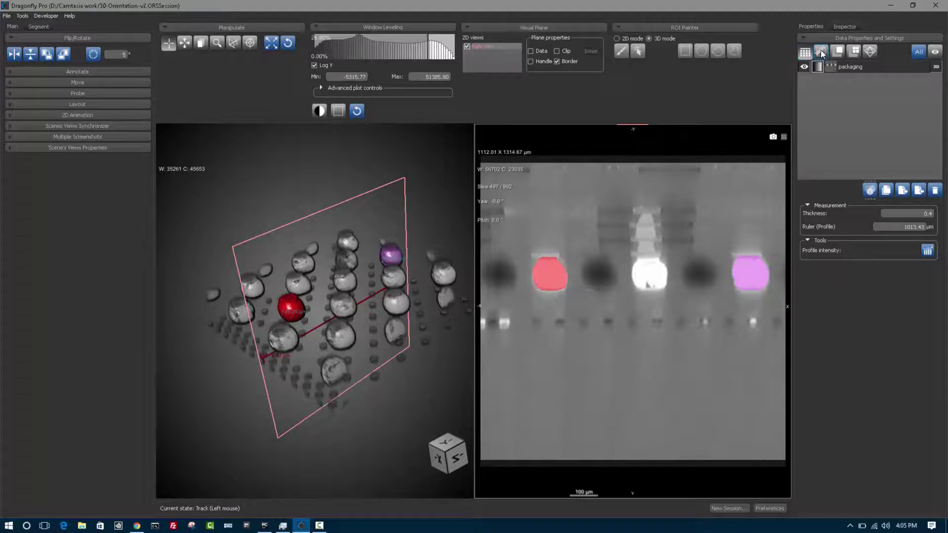
pyautogui.click(822, 50)
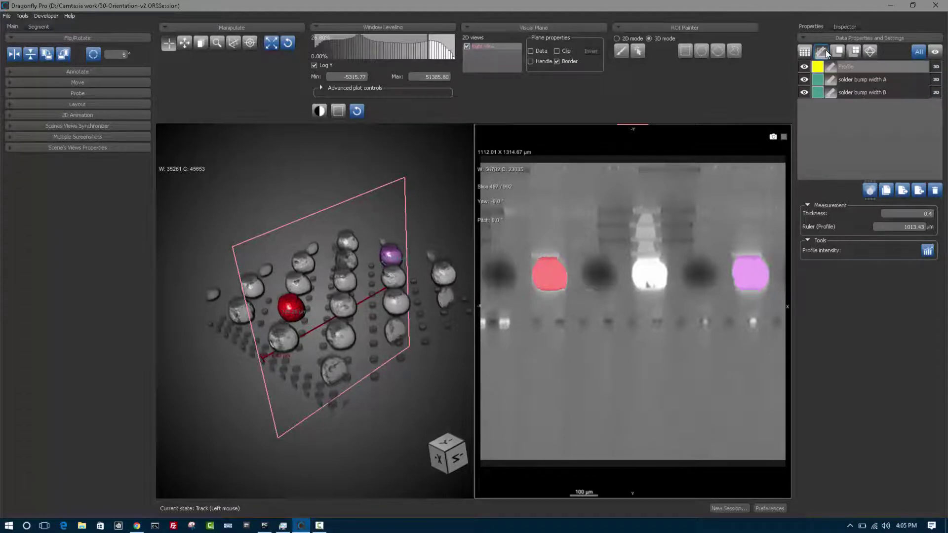
pyautogui.click(841, 52)
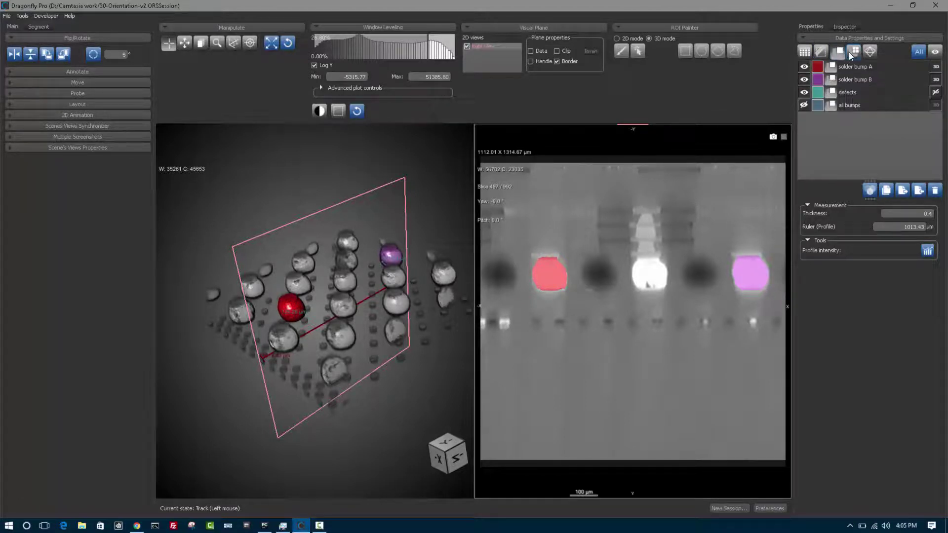
pyautogui.click(855, 52)
pyautogui.click(870, 51)
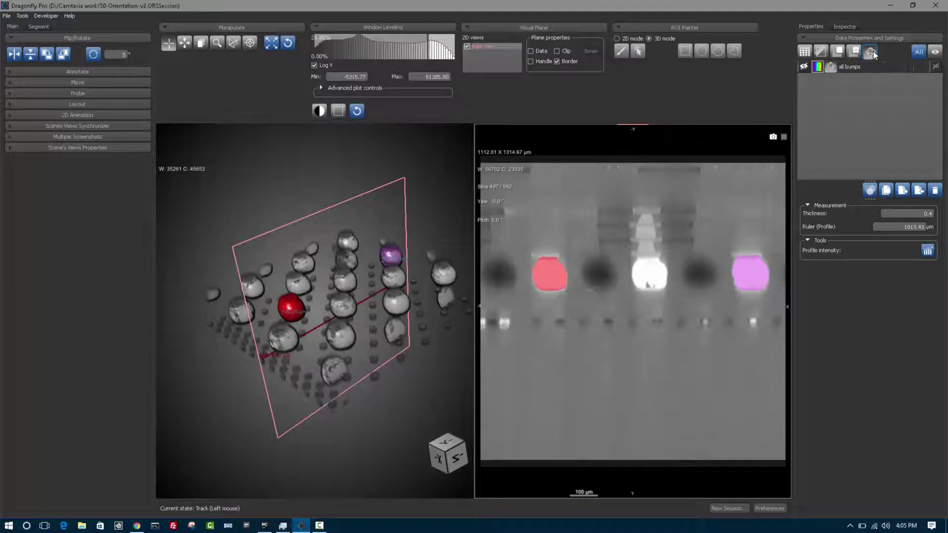
pyautogui.click(916, 53)
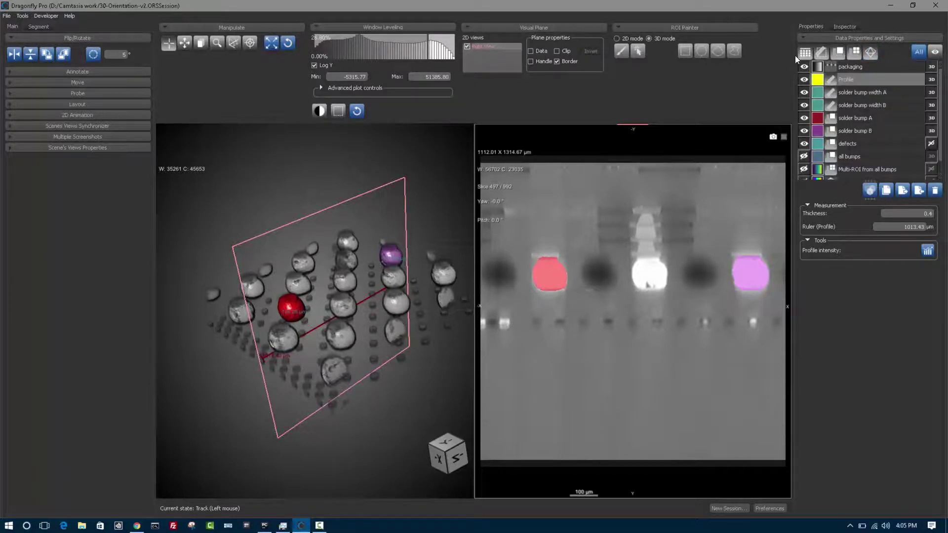
pyautogui.click(820, 52)
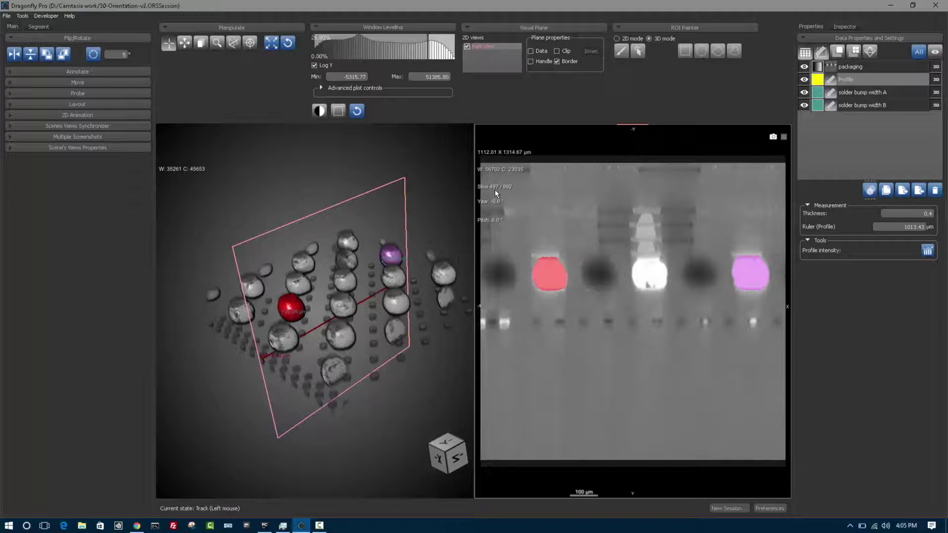
# - Tilt the 2D slice plane to yaw -9.7° and pitch -45.3°, and orbit the 3D view
pyautogui.moveTo(494, 183); pyautogui.dragTo(549, 119)
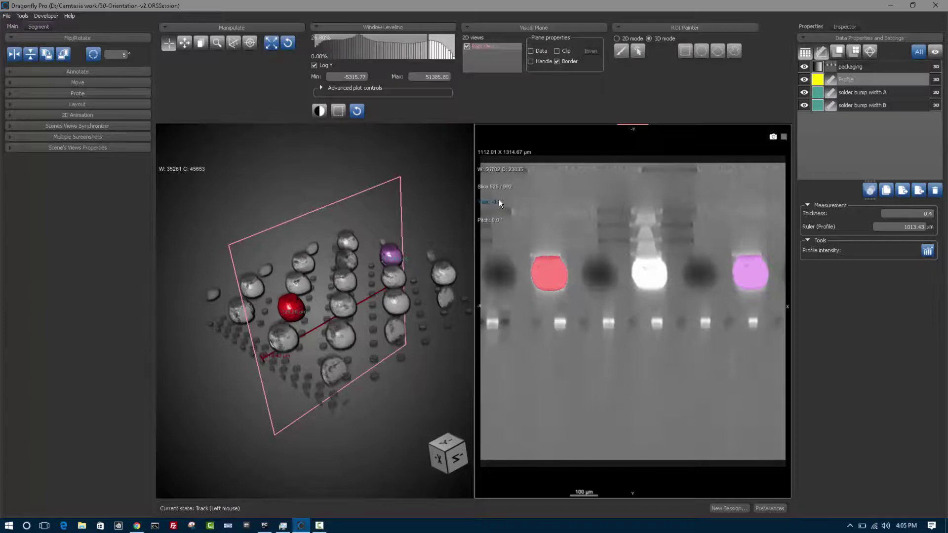
pyautogui.moveTo(497, 209); pyautogui.dragTo(511, 303)
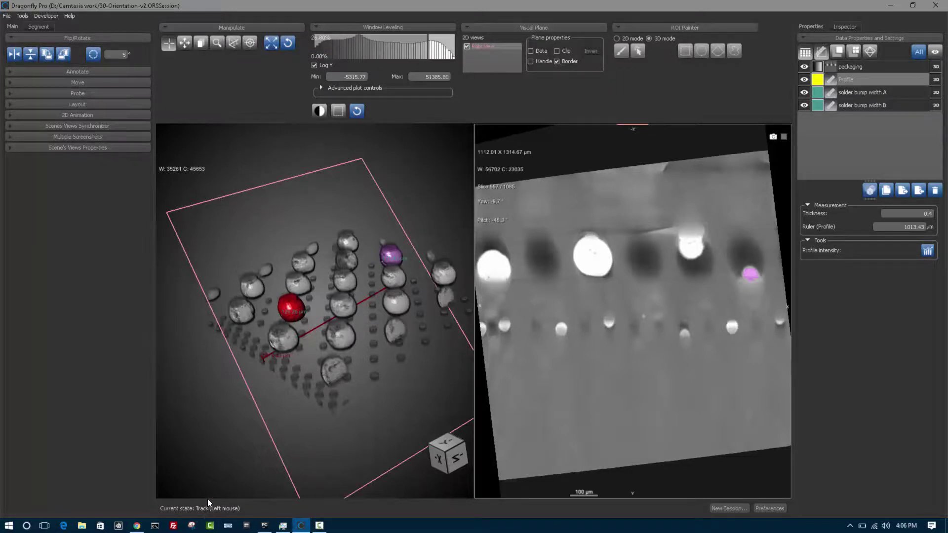
pyautogui.moveTo(226, 419); pyautogui.dragTo(278, 342)
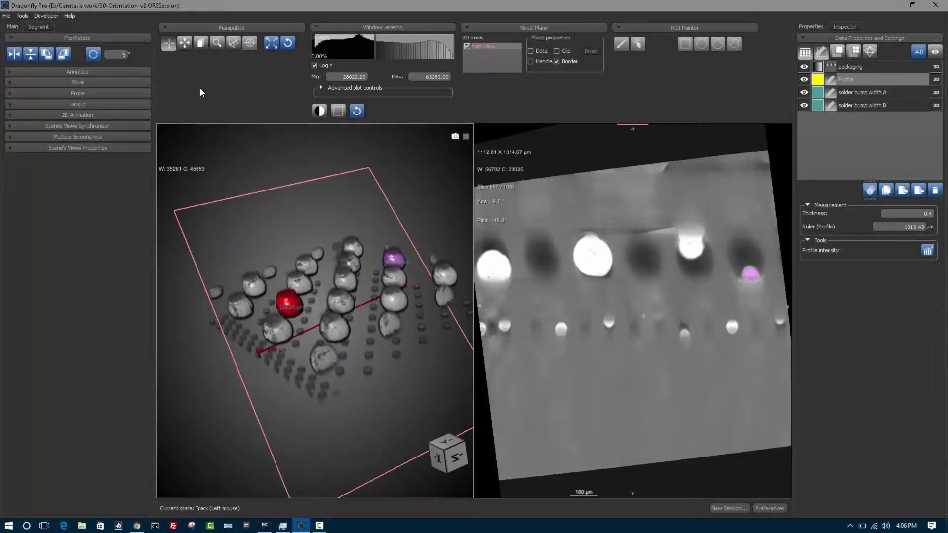
# - Pan the 3D scene up and to the left, then select the Zoom tool
pyautogui.click(186, 44)
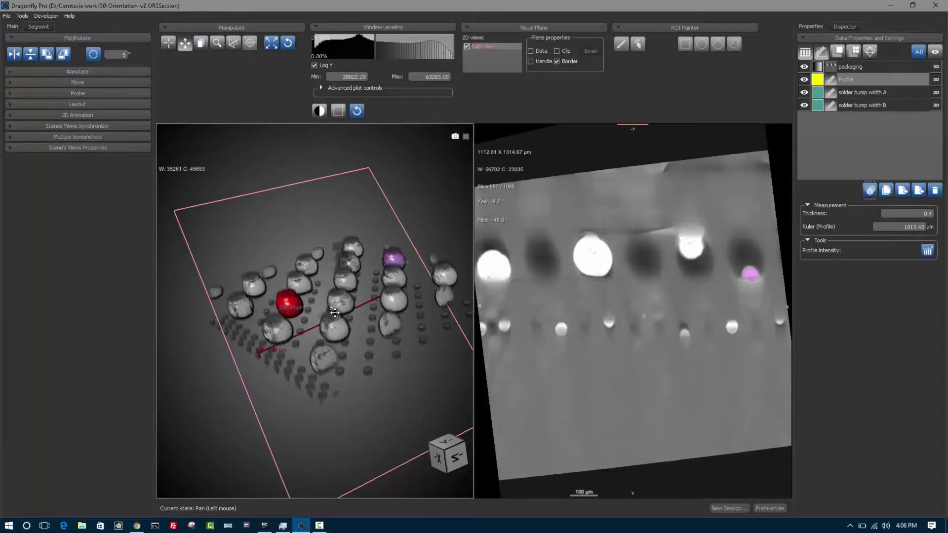
pyautogui.moveTo(349, 299)
pyautogui.mouseDown()
pyautogui.moveTo(331, 289)
pyautogui.moveTo(345, 286)
pyautogui.mouseUp()
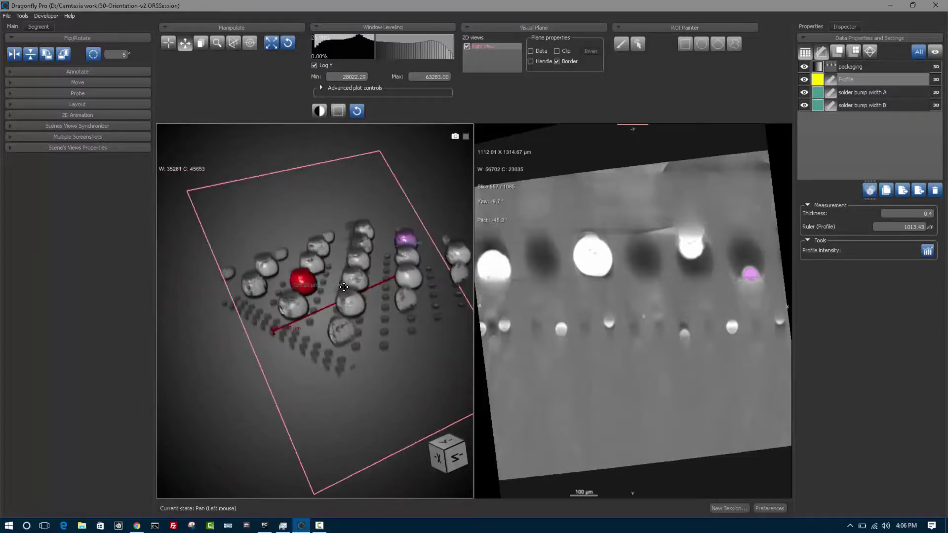
pyautogui.click(218, 44)
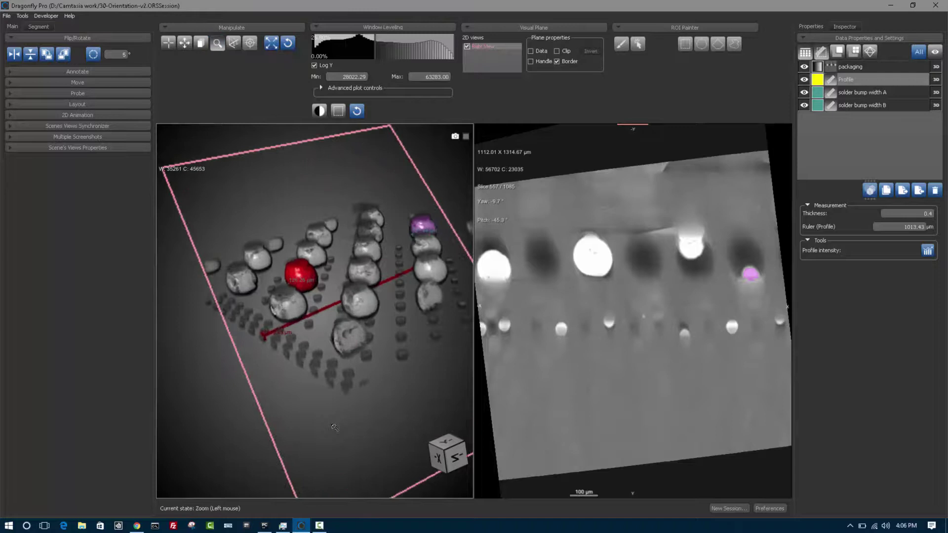
# - Use Cine in the 2D view to move the oblique slice from 557 to 516
pyautogui.click(201, 44)
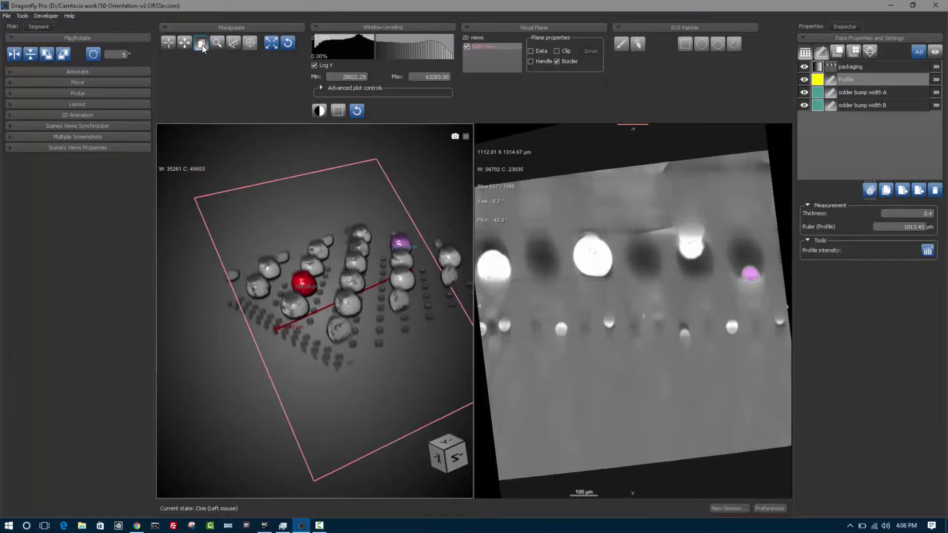
pyautogui.click(603, 281)
pyautogui.moveTo(603, 277); pyautogui.dragTo(617, 360)
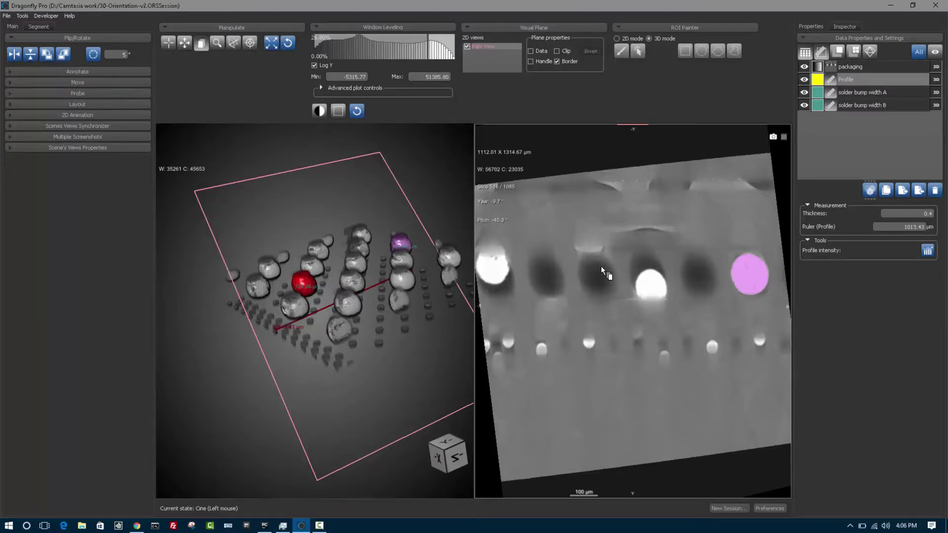
# - Rotate the 2D slice 90° and back, then list all objects and select solder bump A
pyautogui.click(47, 58)
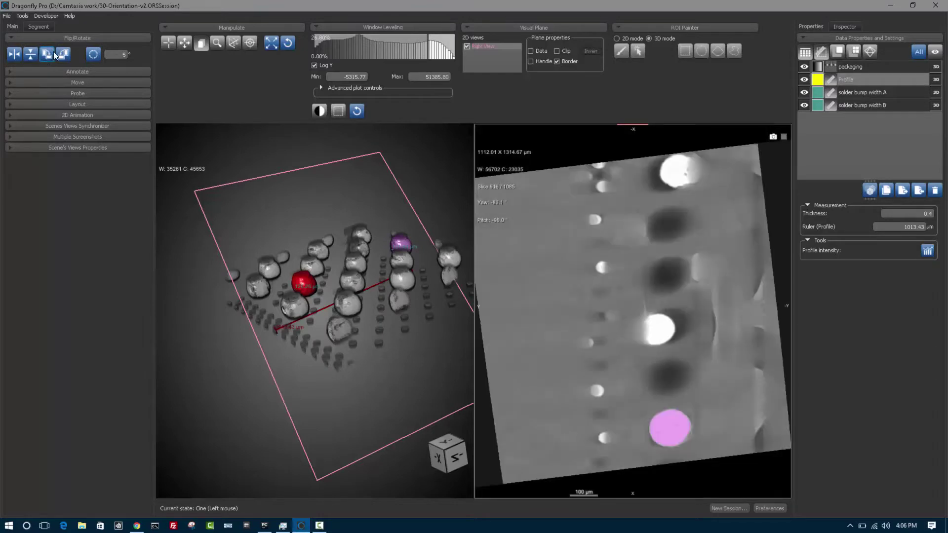
pyautogui.click(64, 55)
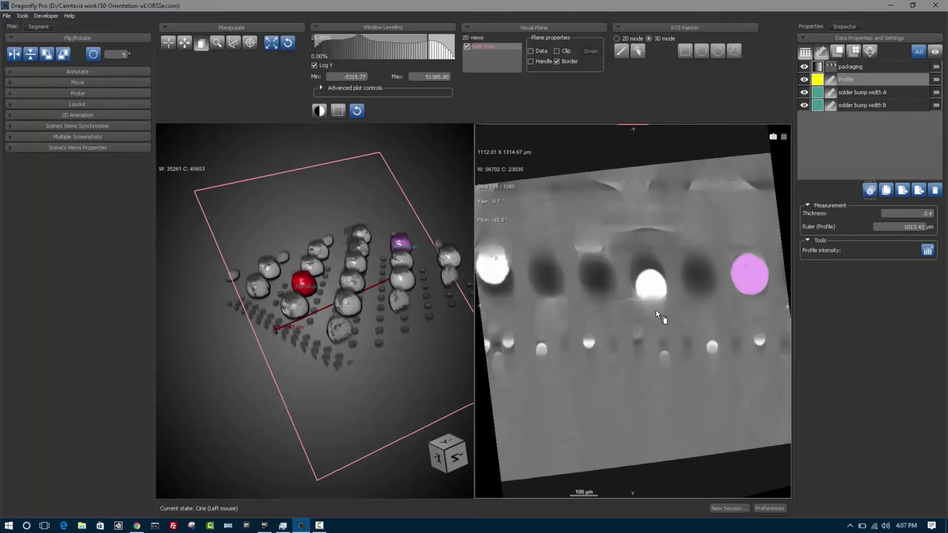
pyautogui.click(919, 52)
pyautogui.click(891, 120)
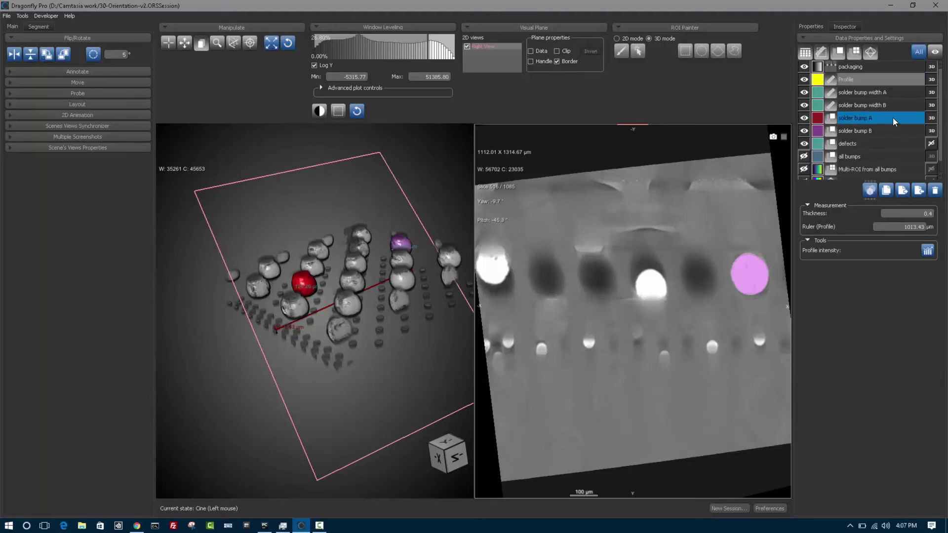